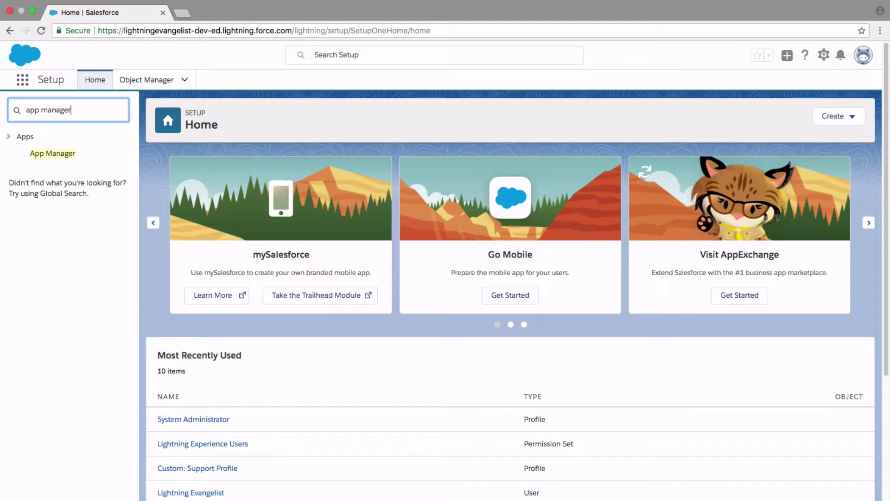
Open the App Manager in Setup and start creating a new Lightning app
click(74, 153)
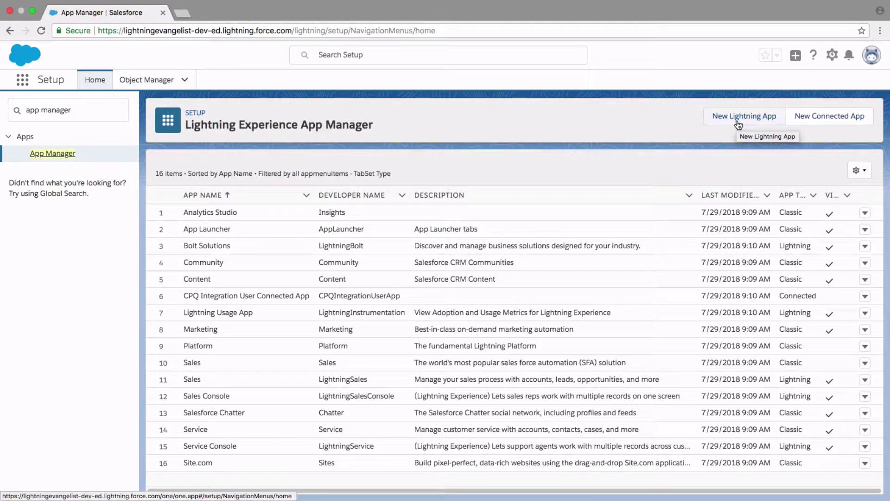
click(865, 314)
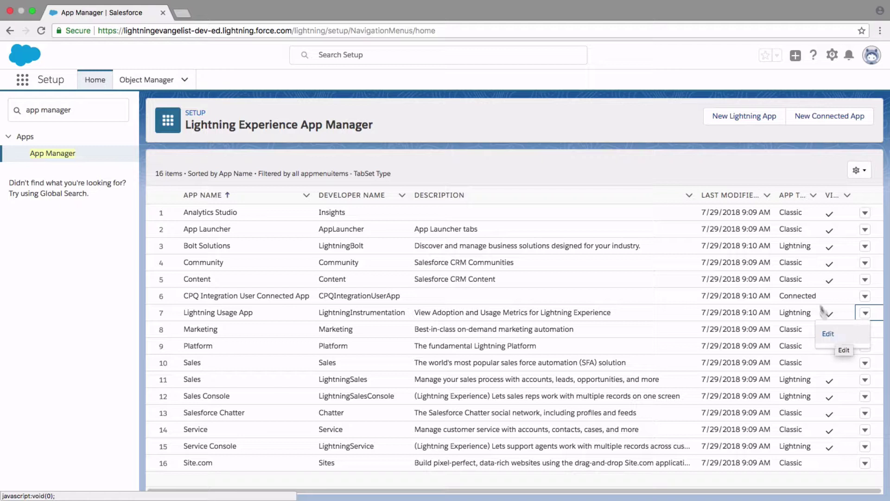
click(779, 171)
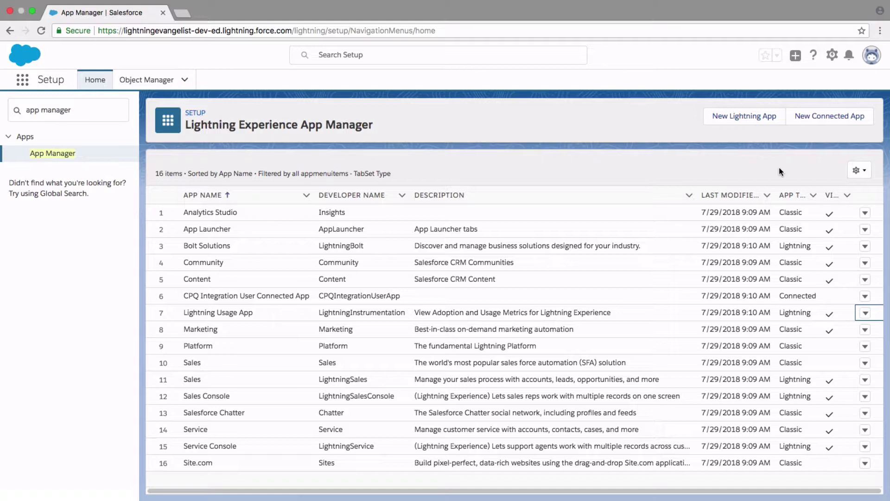
click(742, 116)
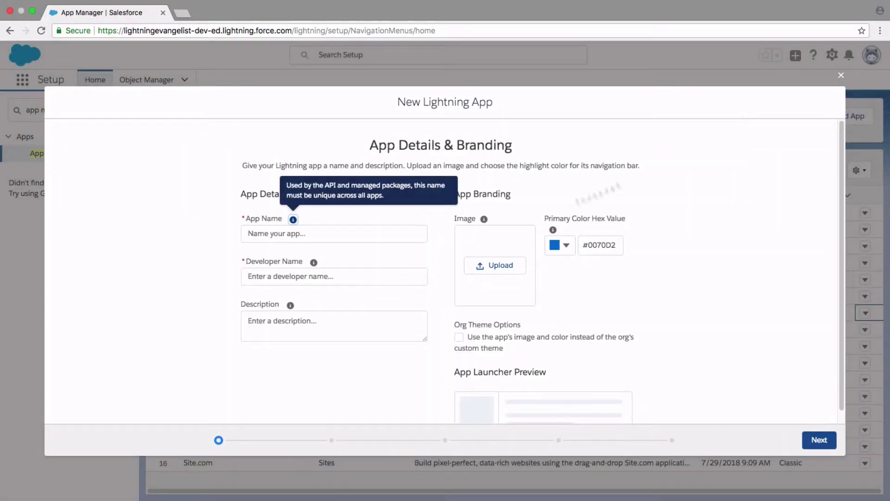
Name the app Lightning Development Tutorial and upload appLogo.png as its branding image
click(350, 236)
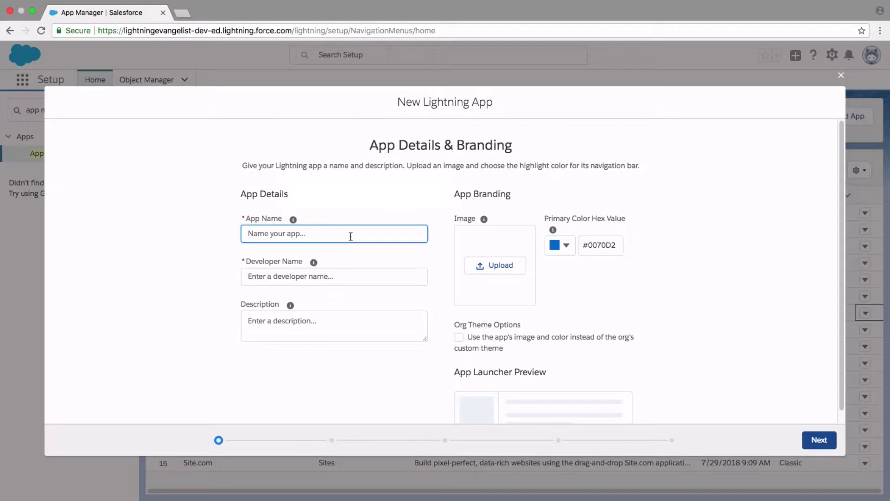
text(Lightning)
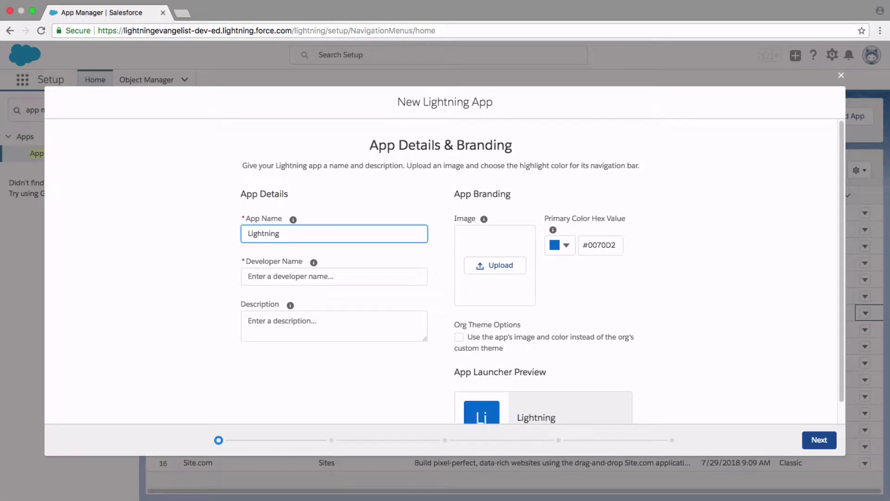
text( Develop)
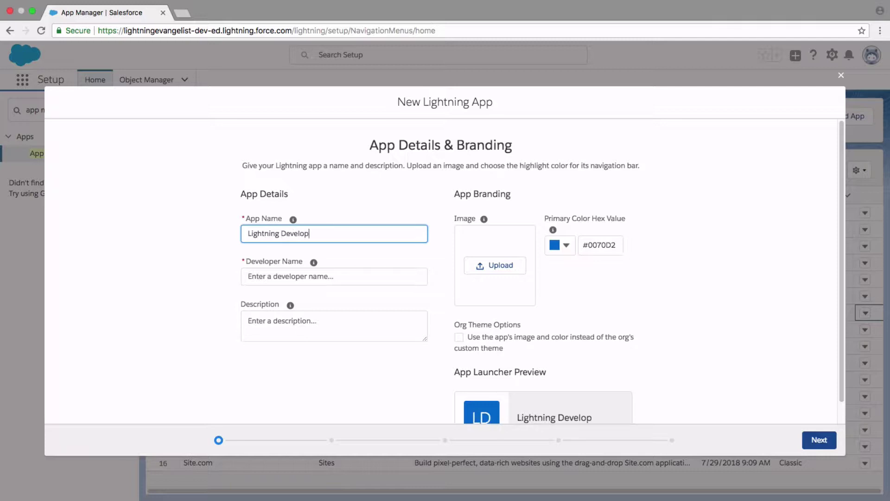
text(ment Tutorial)
click(429, 268)
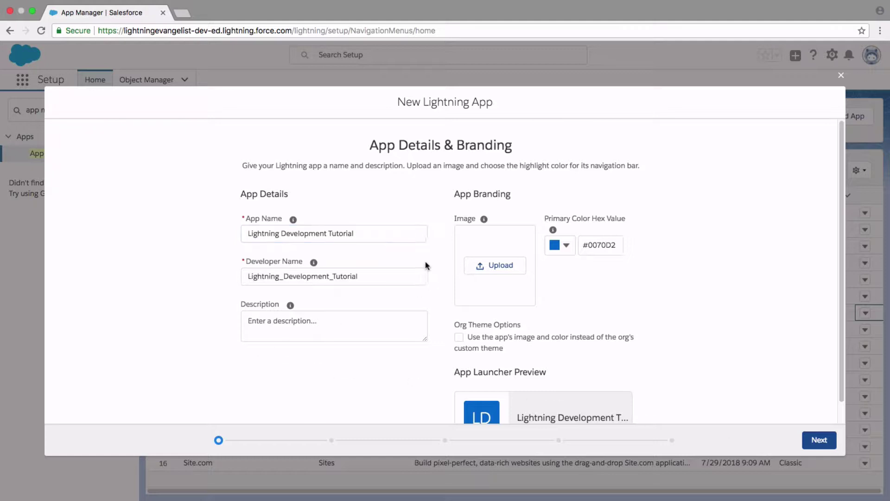
click(496, 267)
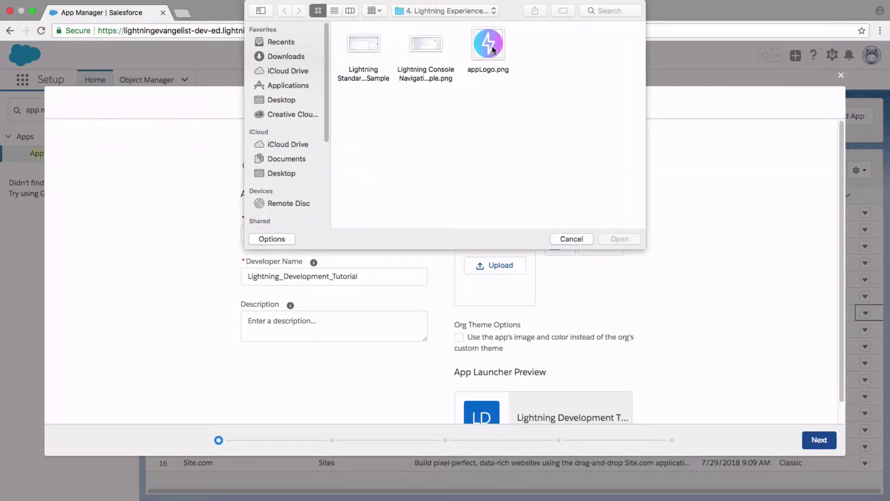
double_click(492, 47)
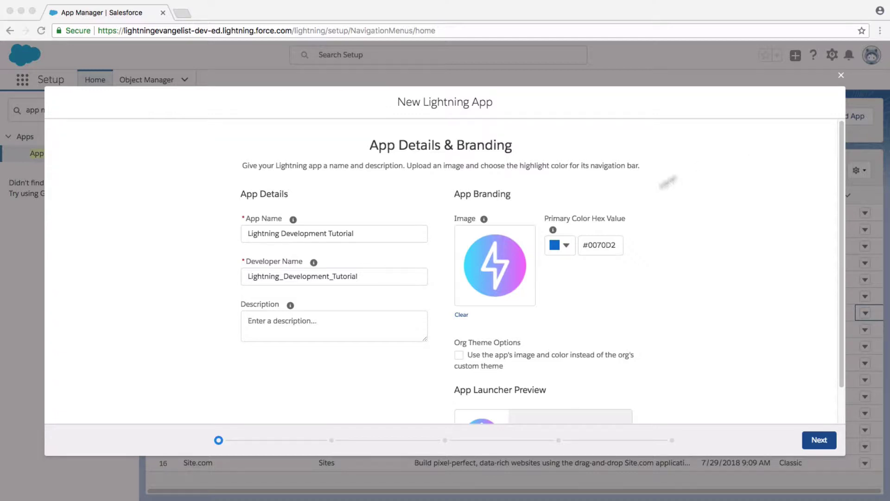
Set the app's primary color to light purple, hex #B88BD4, and continue to the app options
click(567, 247)
click(567, 248)
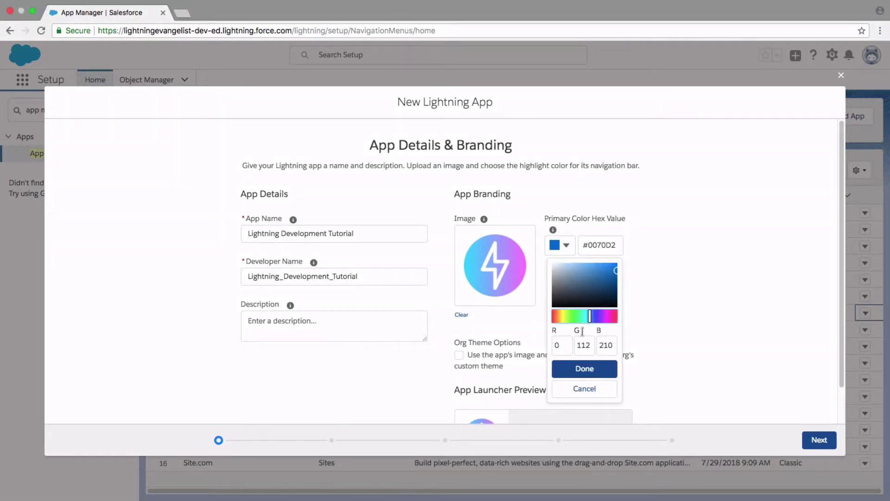
drag(589, 319, 602, 321)
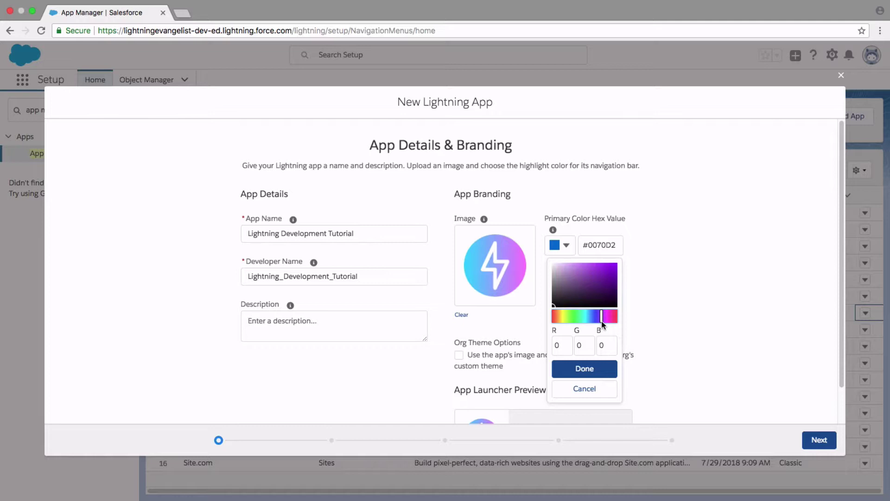
click(576, 270)
click(575, 275)
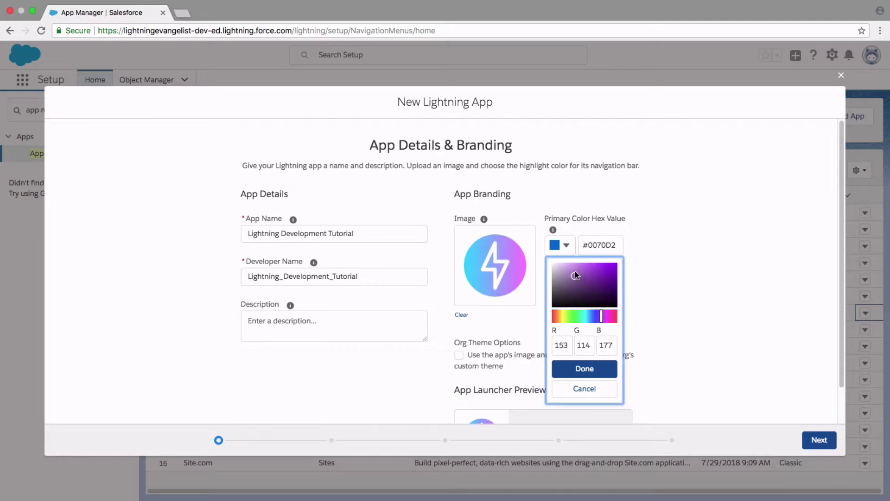
click(574, 269)
click(585, 371)
click(585, 371)
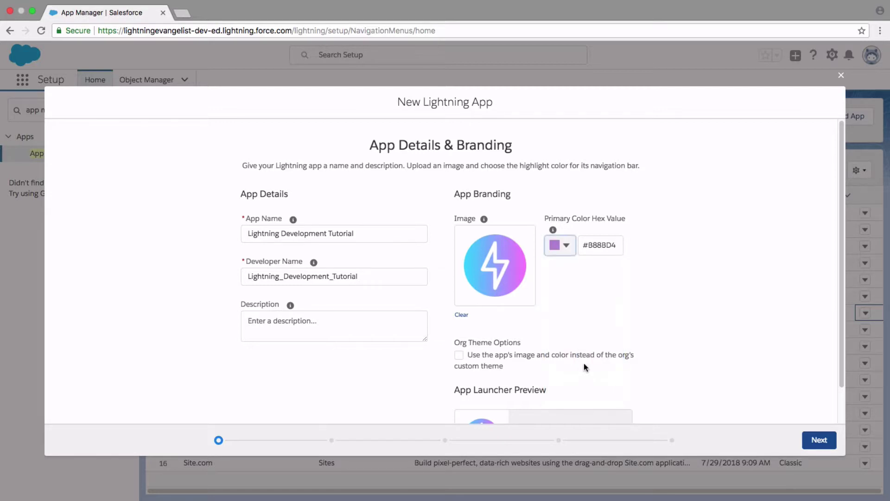
click(819, 440)
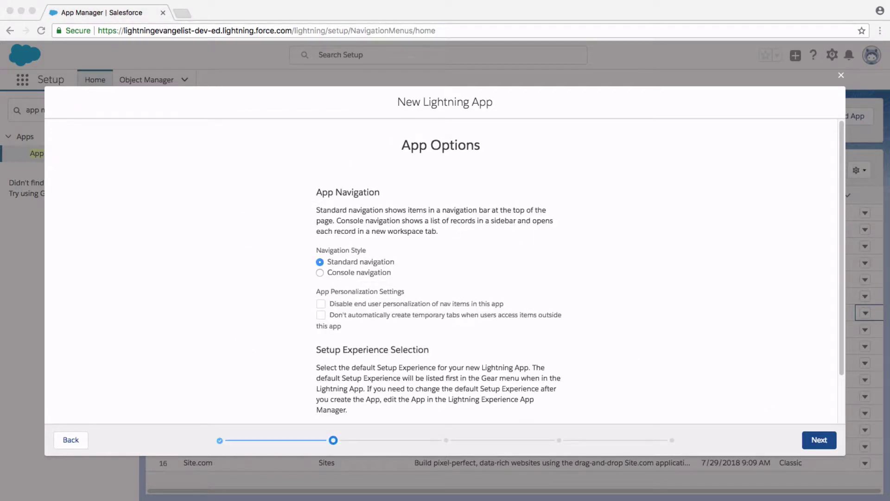
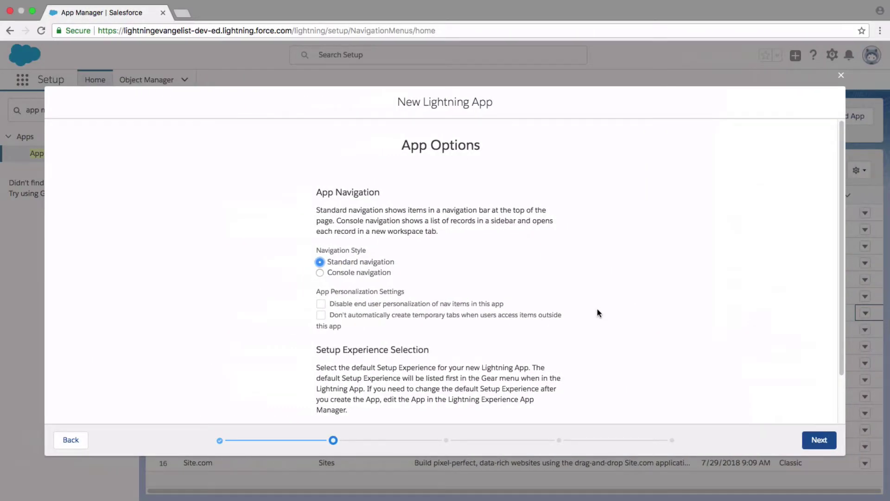
Keep standard navigation for the app and add Recent Items to the utility bar
click(819, 442)
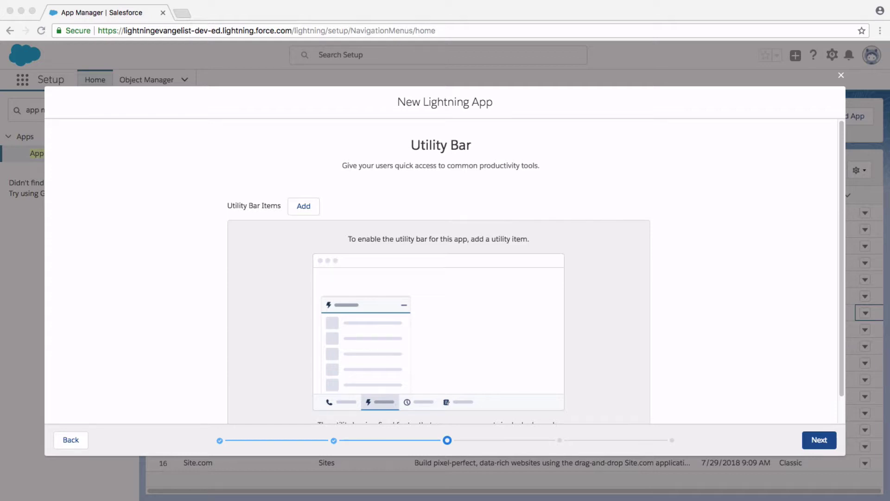
click(306, 211)
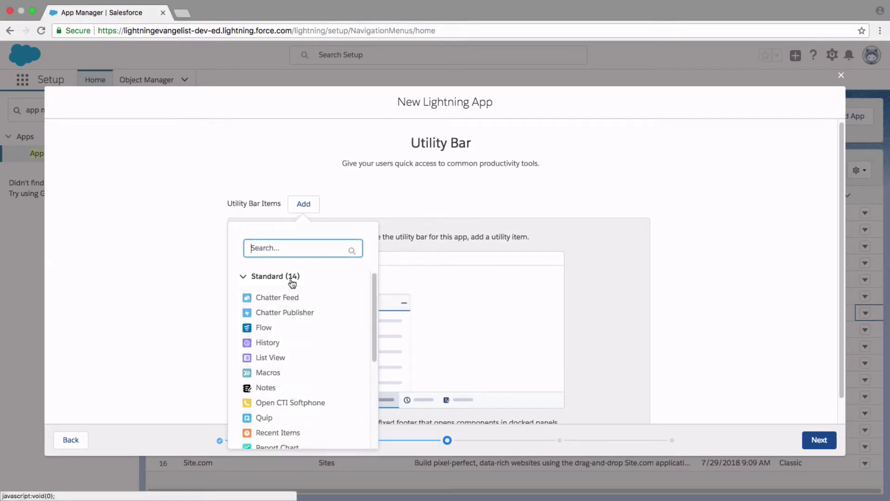
scroll(292, 283, down, 1)
scroll(291, 285, down, 1)
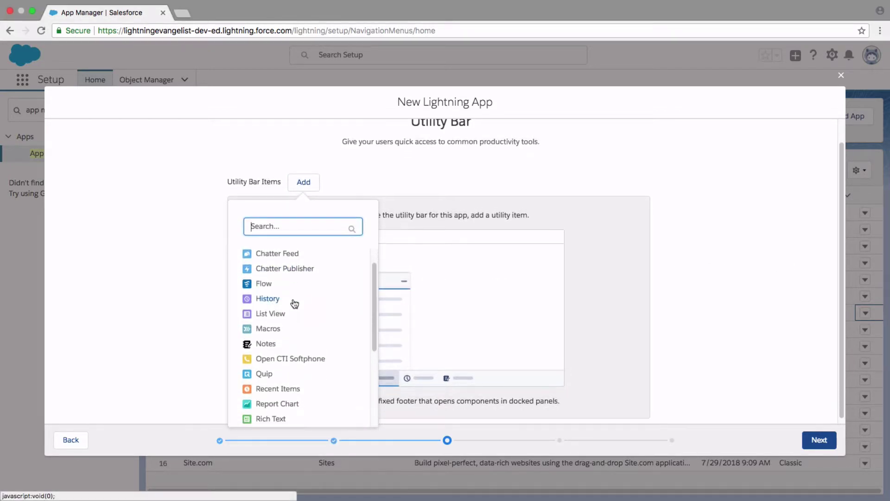
click(279, 390)
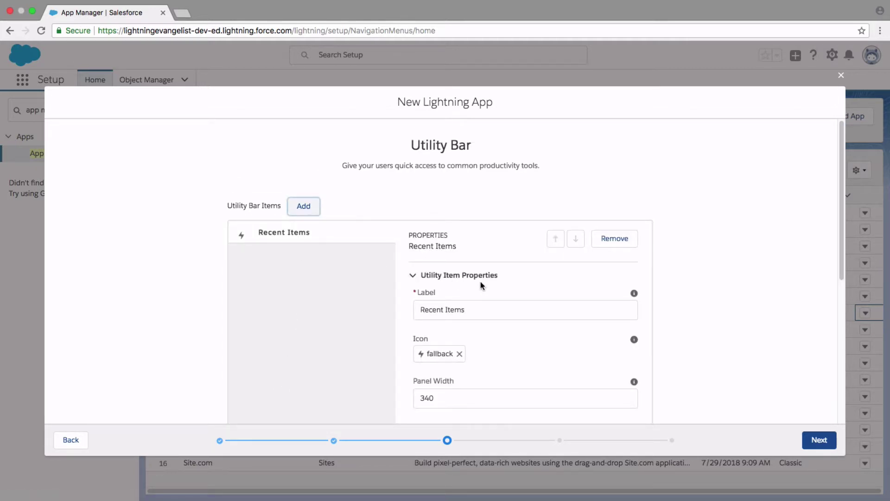
Replace the Recent Items utility's fallback icon with the anchor icon, keeping the default label and panel size
click(478, 308)
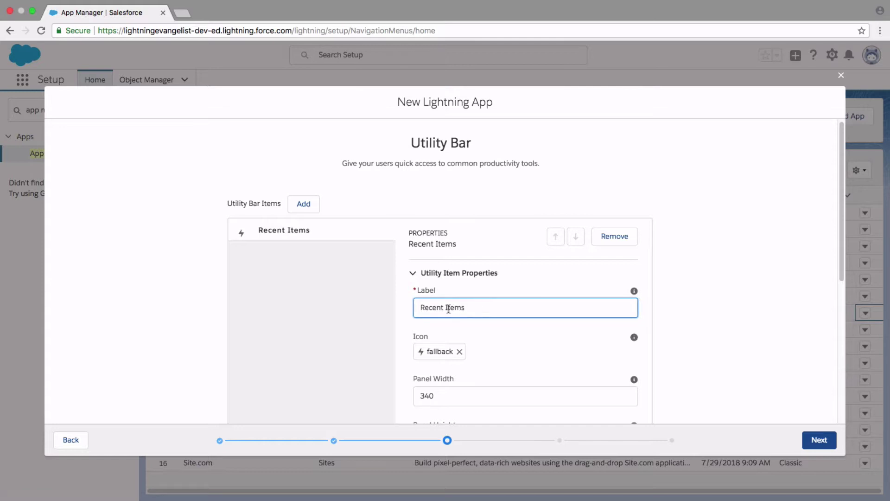
drag(422, 308, 467, 309)
click(473, 308)
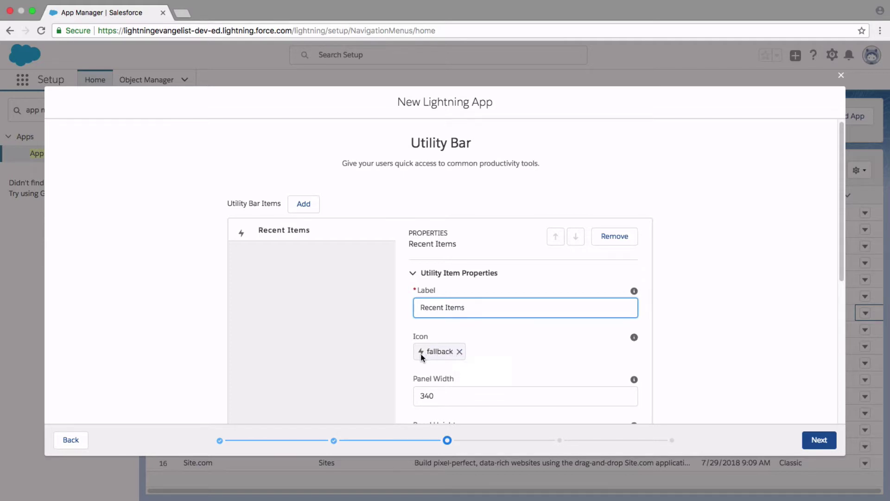
click(459, 352)
click(459, 362)
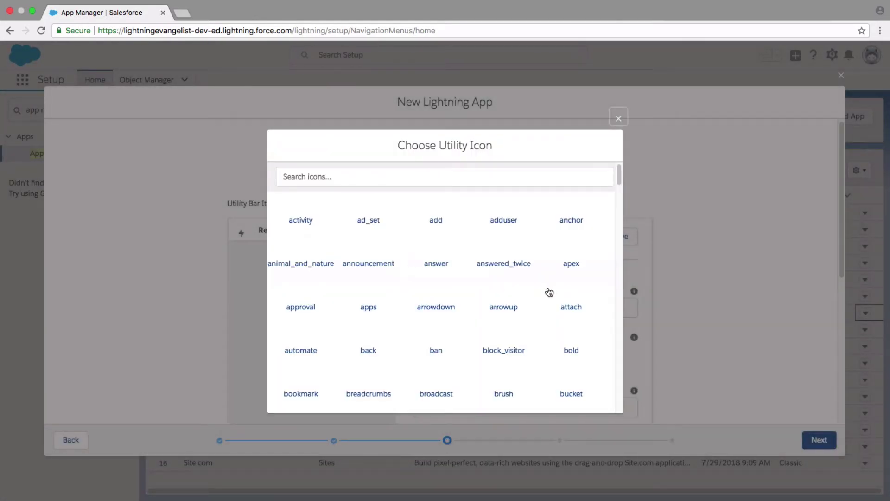
click(572, 225)
scroll(533, 354, down, 3)
click(458, 269)
click(464, 312)
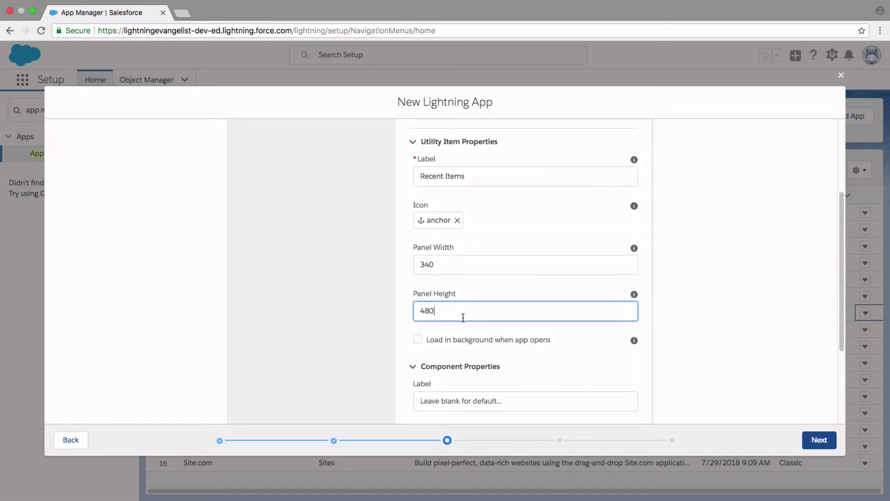
Add Contact to the objects shown by the Recent Items utility and continue to the navigation item selection
scroll(466, 317, down, 3)
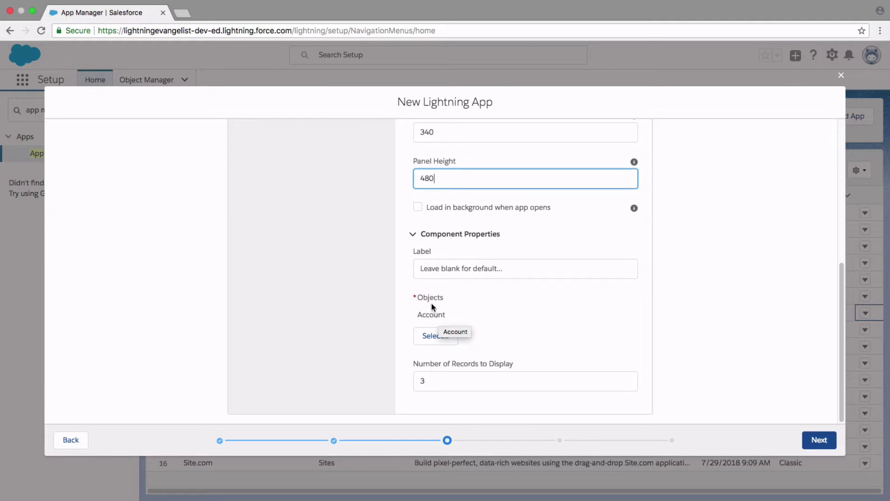
drag(416, 313, 480, 320)
click(446, 339)
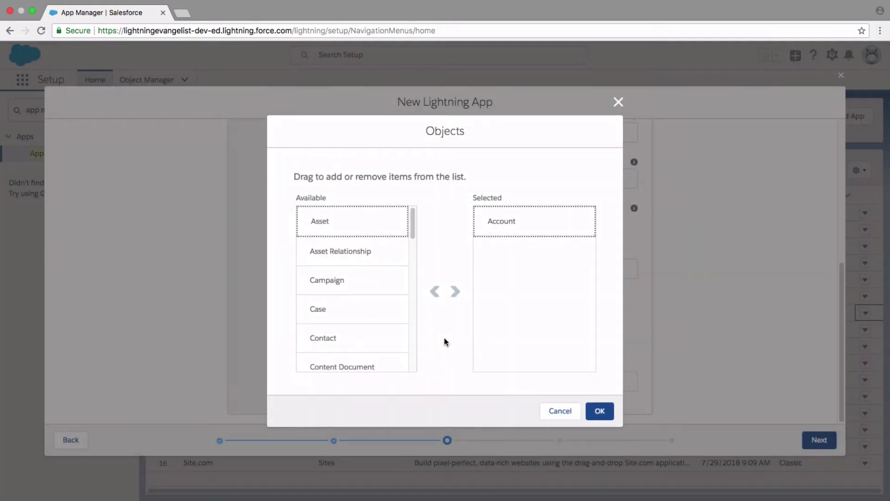
click(338, 342)
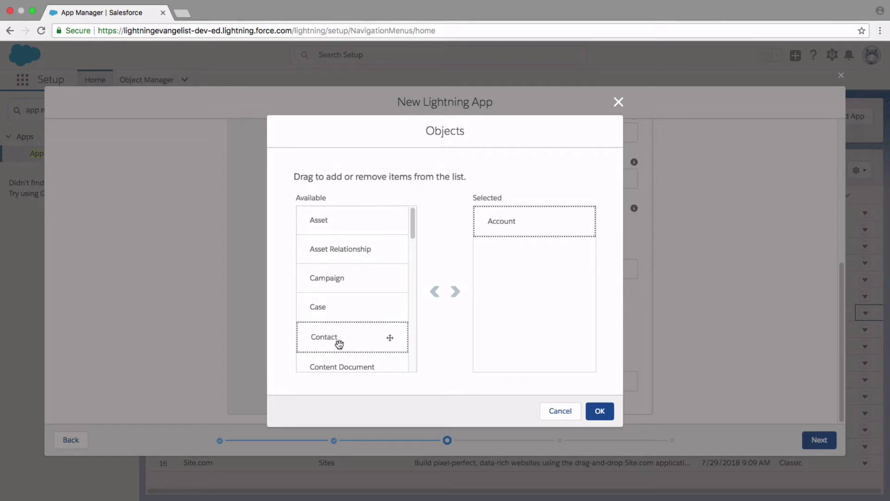
click(455, 291)
click(600, 412)
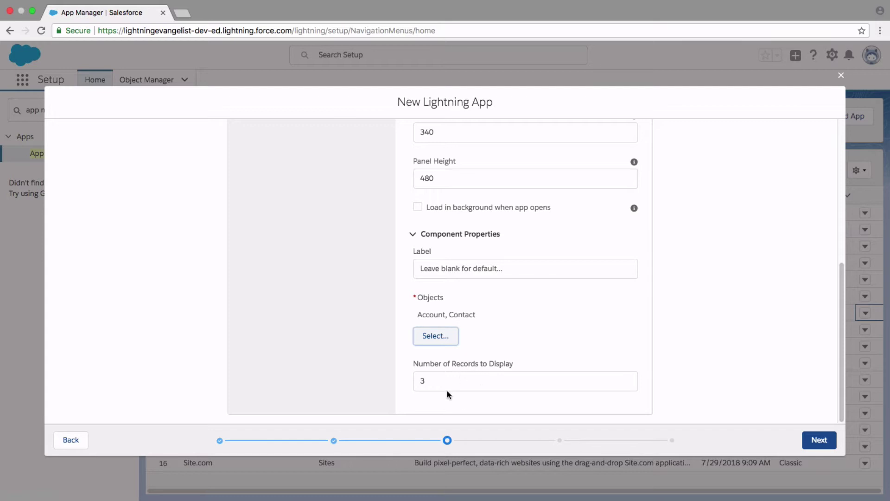
click(433, 385)
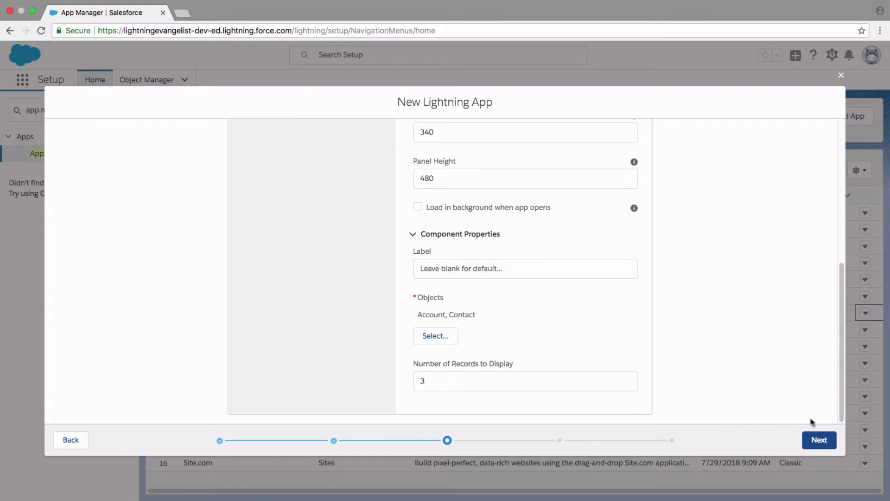
click(818, 441)
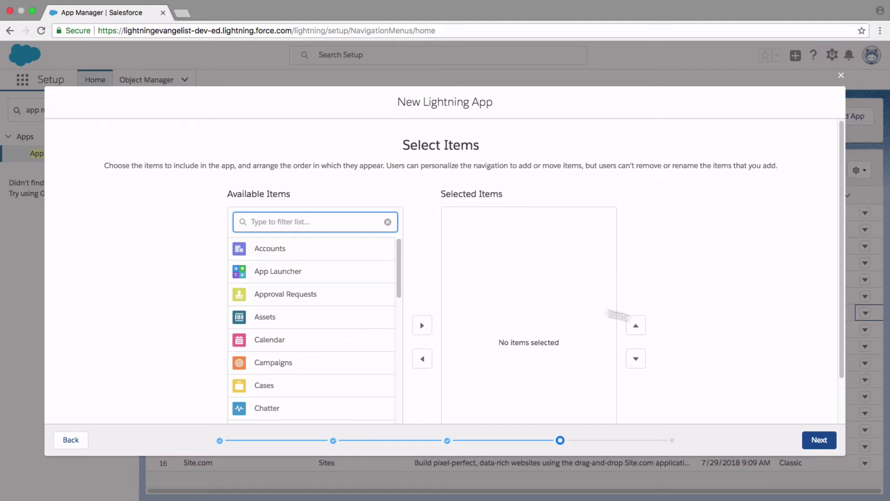
Add Accounts and Contacts to the app's selected items and continue to the user profile assignment
click(292, 254)
scroll(288, 256, down, 1)
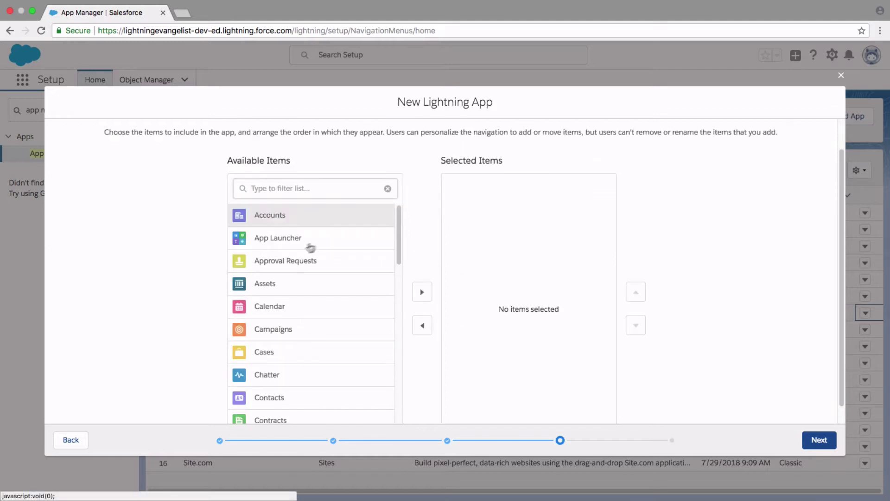
click(422, 293)
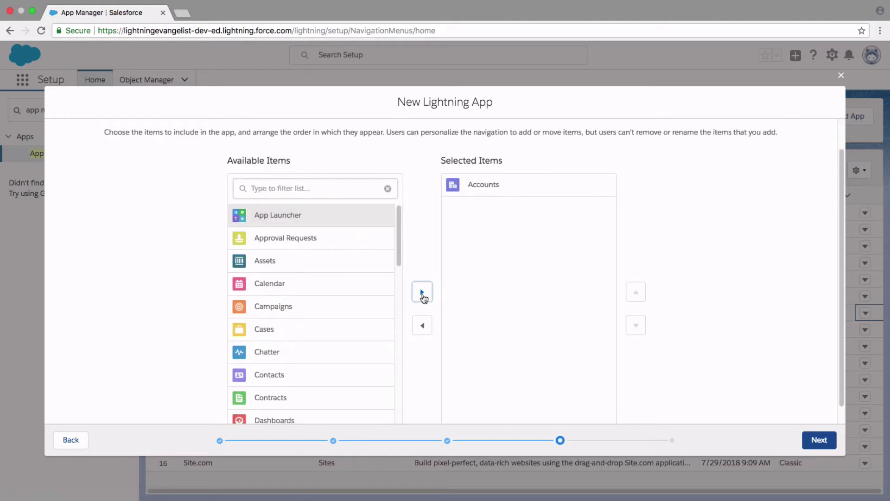
click(295, 377)
click(422, 292)
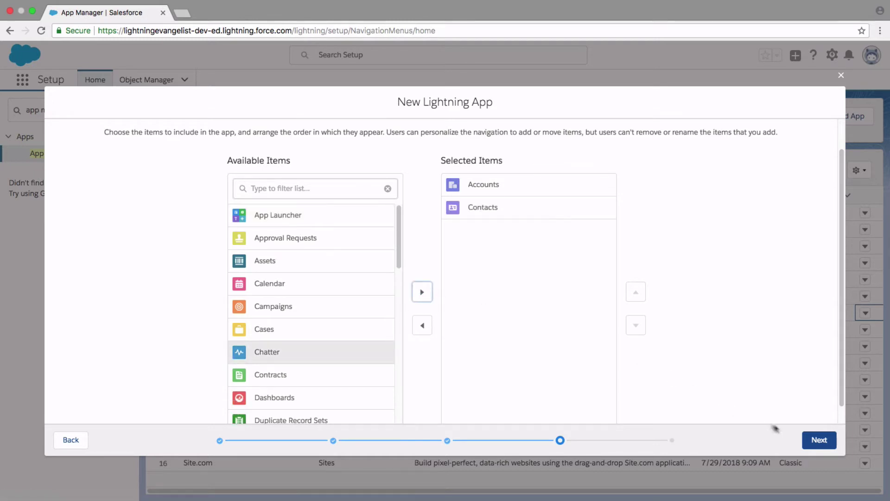
click(817, 441)
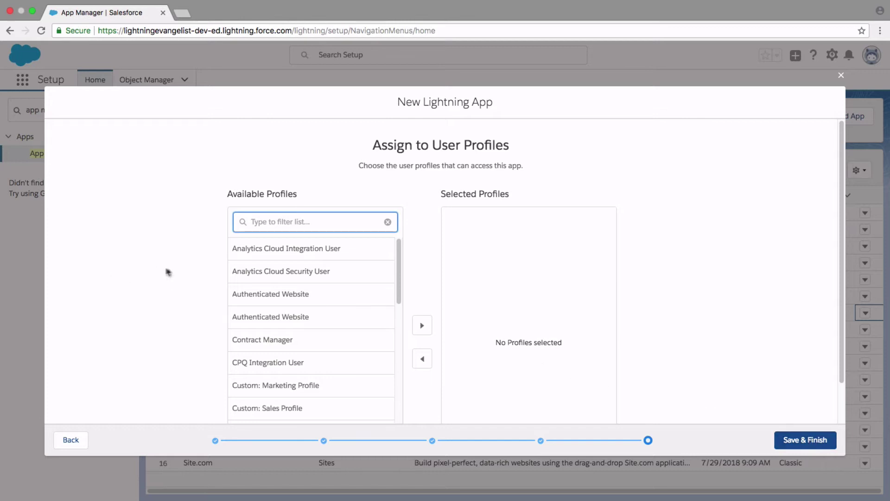
Assign the System Administrator profile to the new Lightning app, then save and finish the app setup
text(system)
click(290, 255)
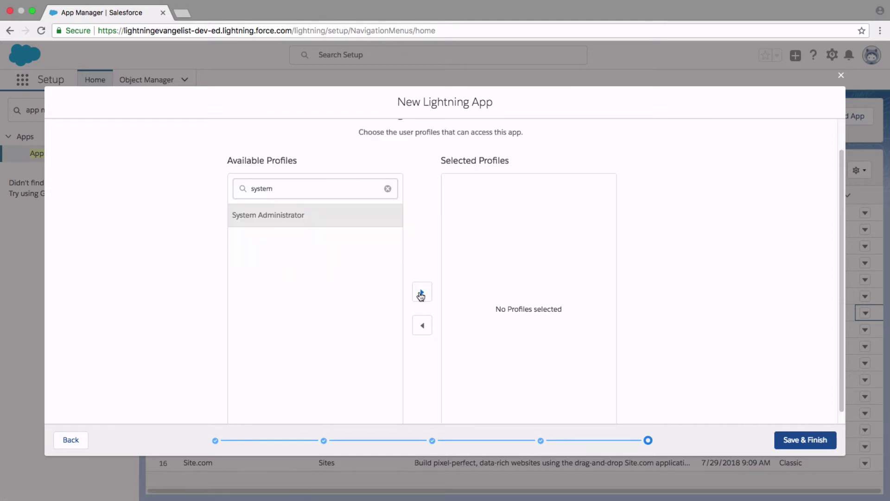
click(421, 295)
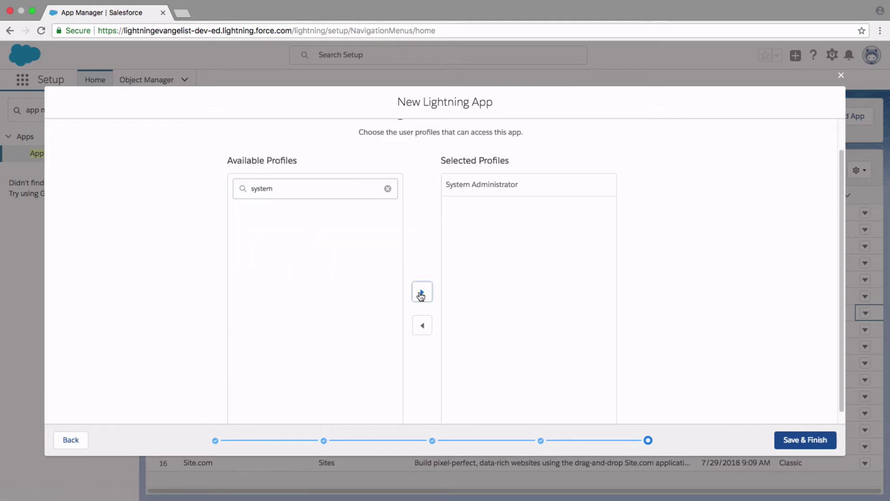
click(799, 444)
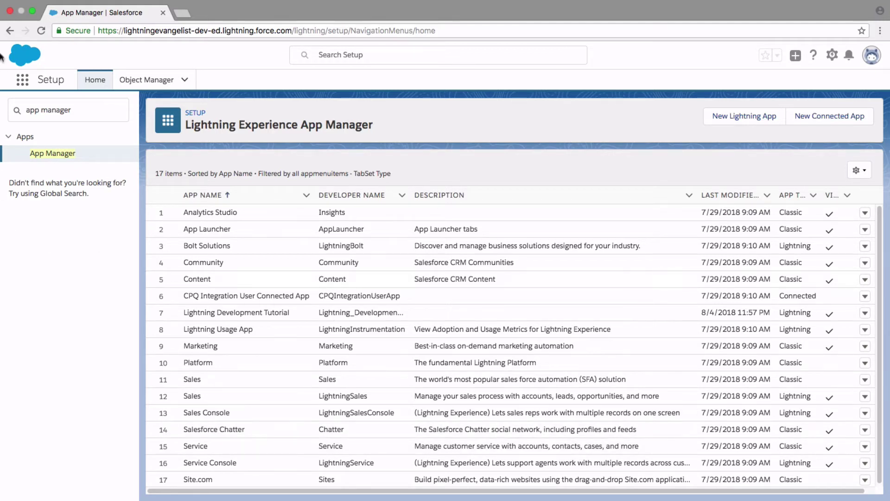
Launch the Lightning Development Tutorial app and open its Recent Items utility
click(27, 81)
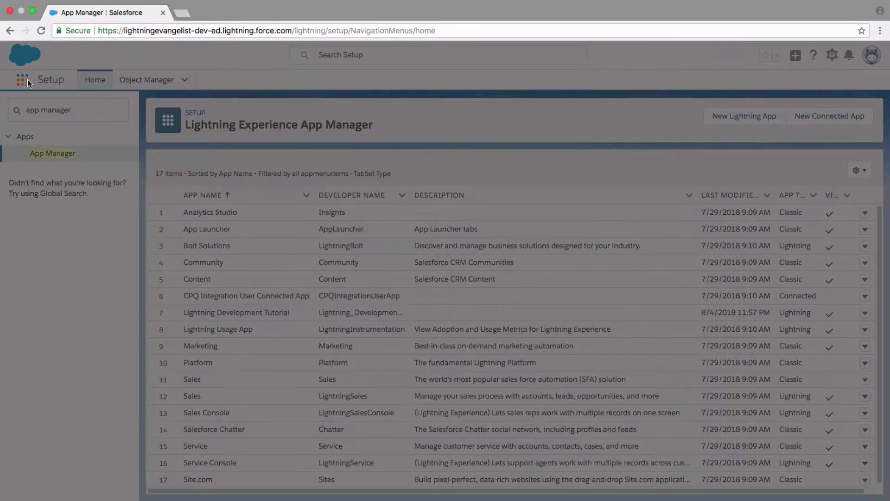
click(570, 318)
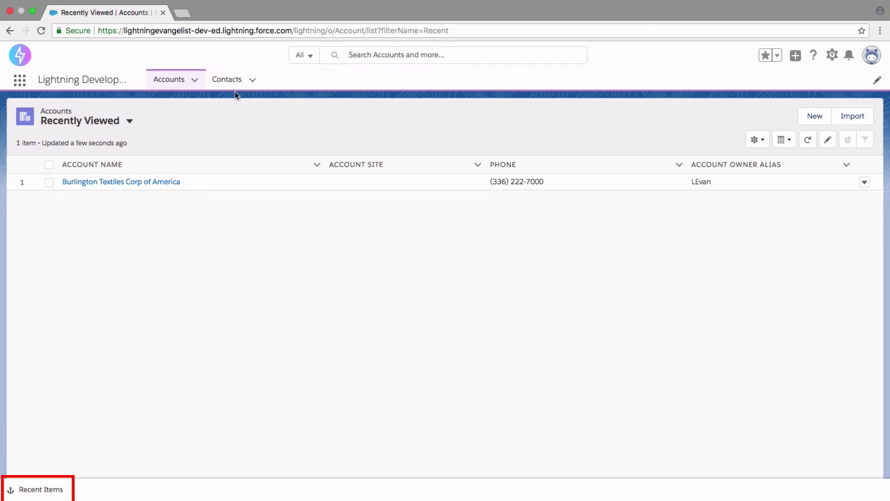
click(30, 492)
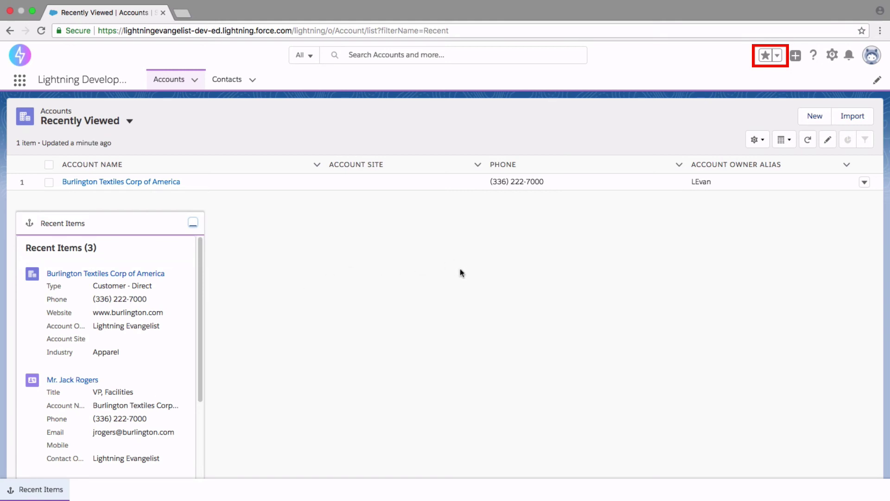
Add the Recently Viewed accounts list and the Burlington Textiles Corp of America account to favorites, minimizing Recent Items on the account record
click(765, 57)
click(779, 61)
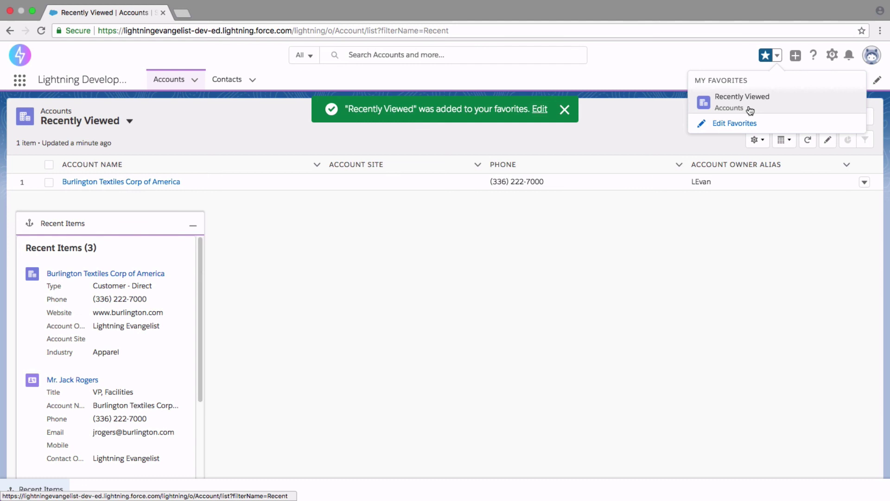
click(165, 184)
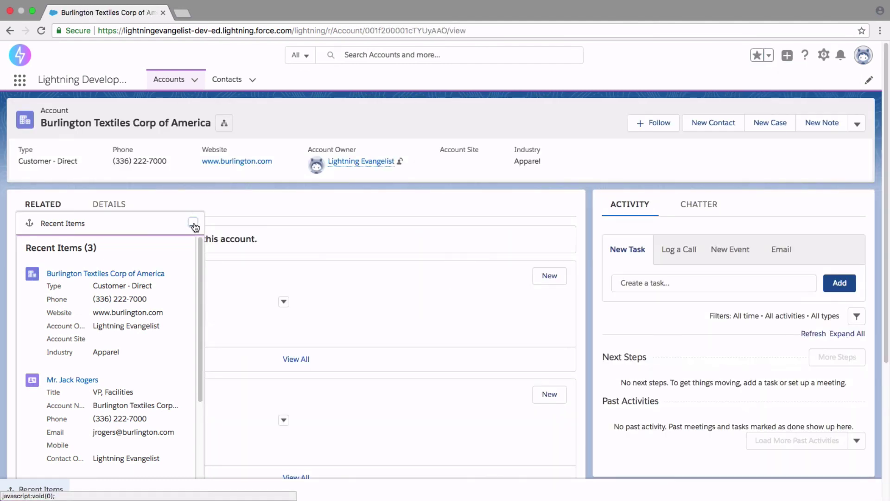
click(193, 225)
click(758, 55)
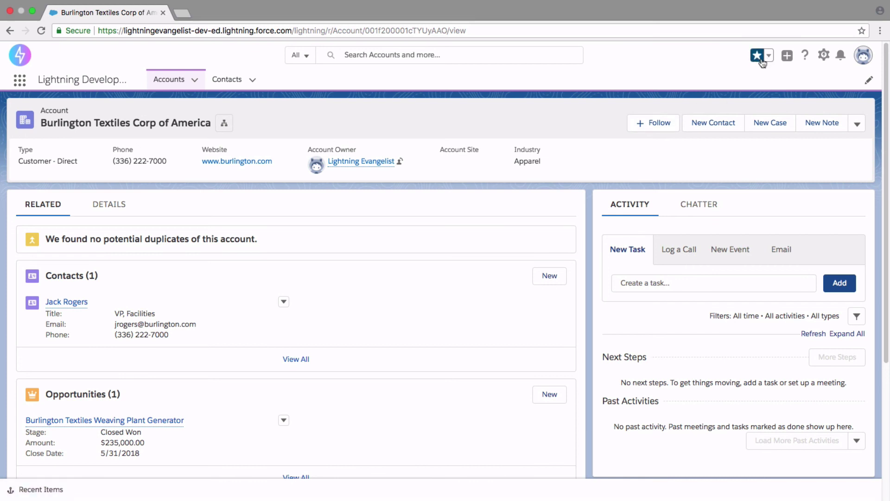
click(770, 58)
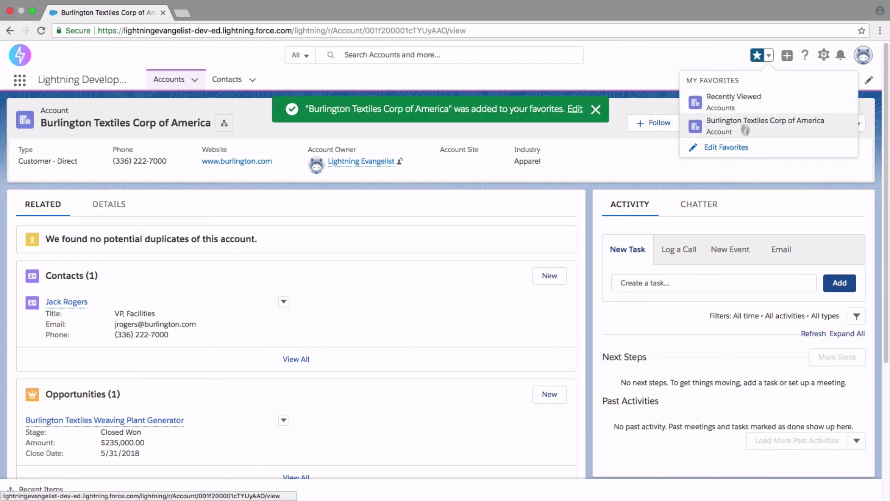